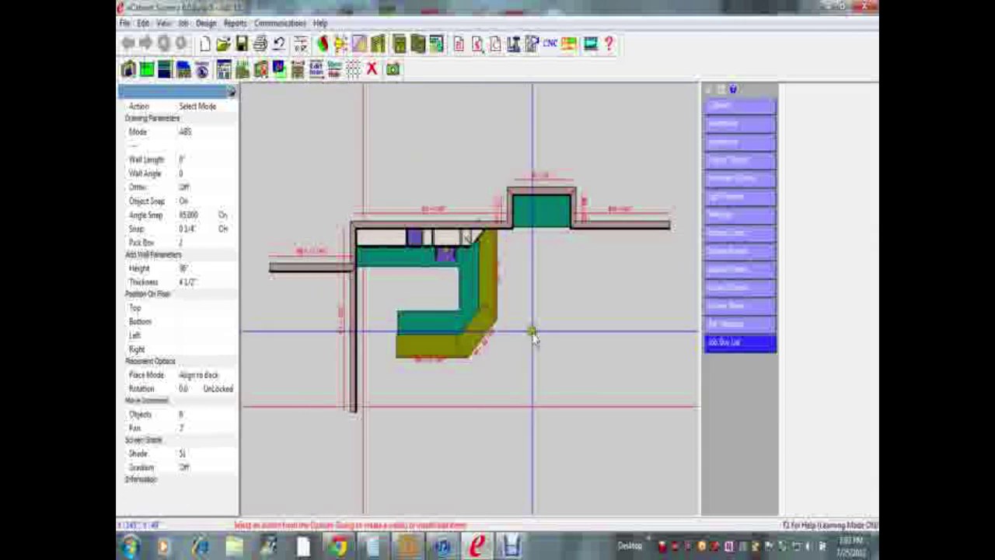
# Examine the kitchen in 3D from the plan view, moving from the raised bar counter around to the doorway opening
pyautogui.moveTo(531, 341)
pyautogui.mouseDown(button='middle')
pyautogui.moveTo(534, 407)
pyautogui.moveTo(560, 329)
pyautogui.moveTo(589, 373)
pyautogui.mouseUp(button='middle')
pyautogui.moveTo(584, 385); pyautogui.dragTo(562, 339, button='right')
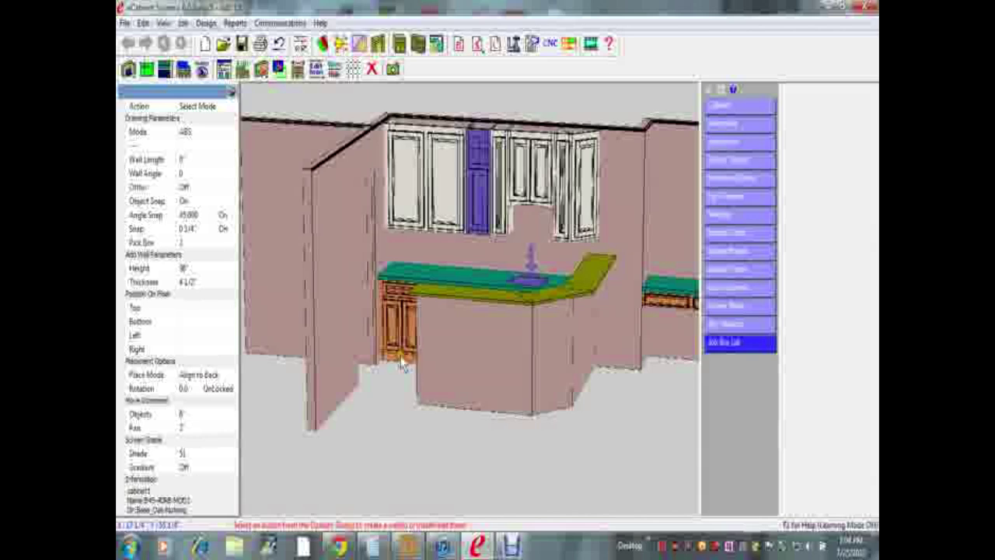
pyautogui.moveTo(451, 373)
pyautogui.mouseDown()
pyautogui.moveTo(425, 371)
pyautogui.moveTo(441, 374)
pyautogui.mouseUp()
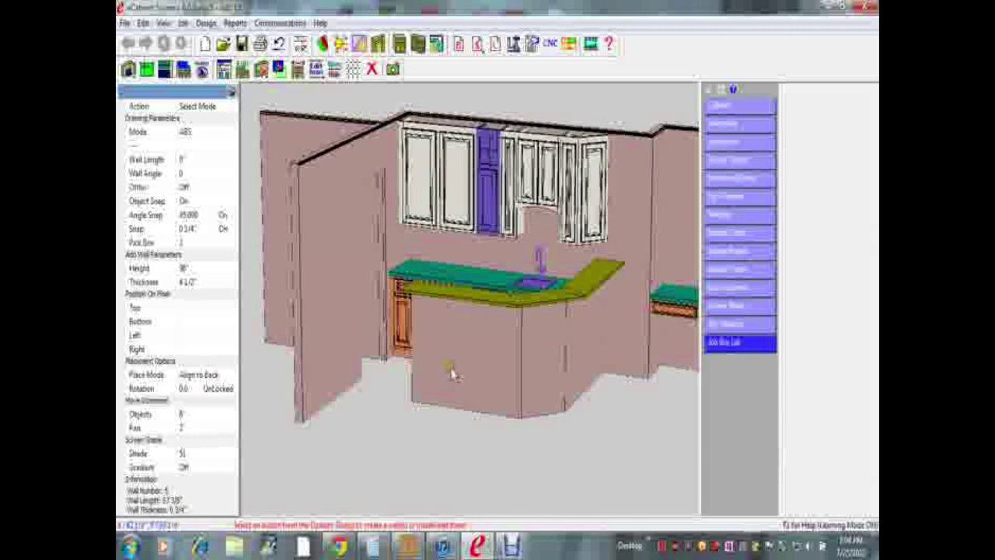
pyautogui.moveTo(437, 376)
pyautogui.mouseDown()
pyautogui.moveTo(474, 382)
pyautogui.moveTo(443, 396)
pyautogui.moveTo(448, 342)
pyautogui.moveTo(444, 355)
pyautogui.moveTo(462, 351)
pyautogui.moveTo(454, 346)
pyautogui.moveTo(492, 353)
pyautogui.mouseUp()
pyautogui.moveTo(491, 354)
pyautogui.mouseDown(button='right')
pyautogui.moveTo(472, 406)
pyautogui.moveTo(477, 398)
pyautogui.mouseUp(button='right')
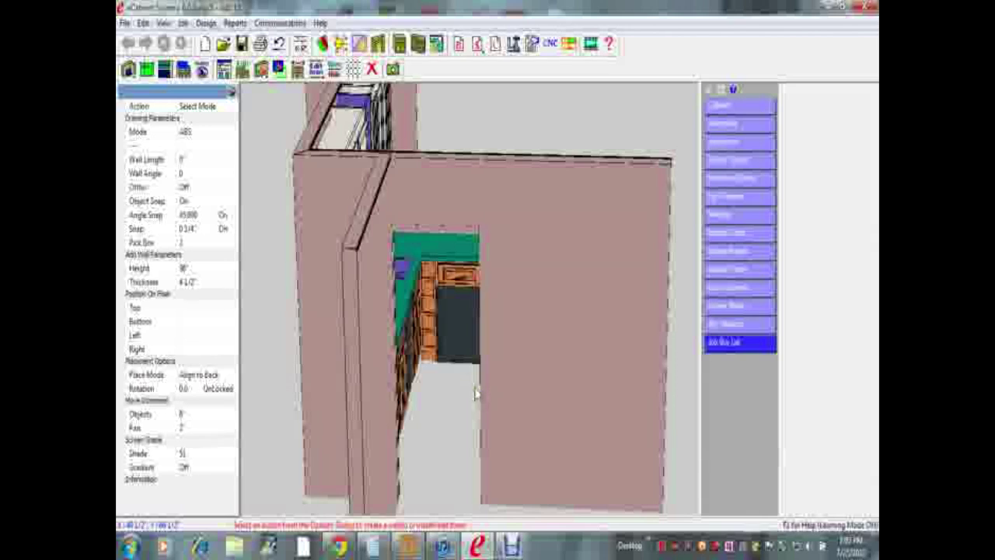
pyautogui.moveTo(474, 372); pyautogui.dragTo(412, 415)
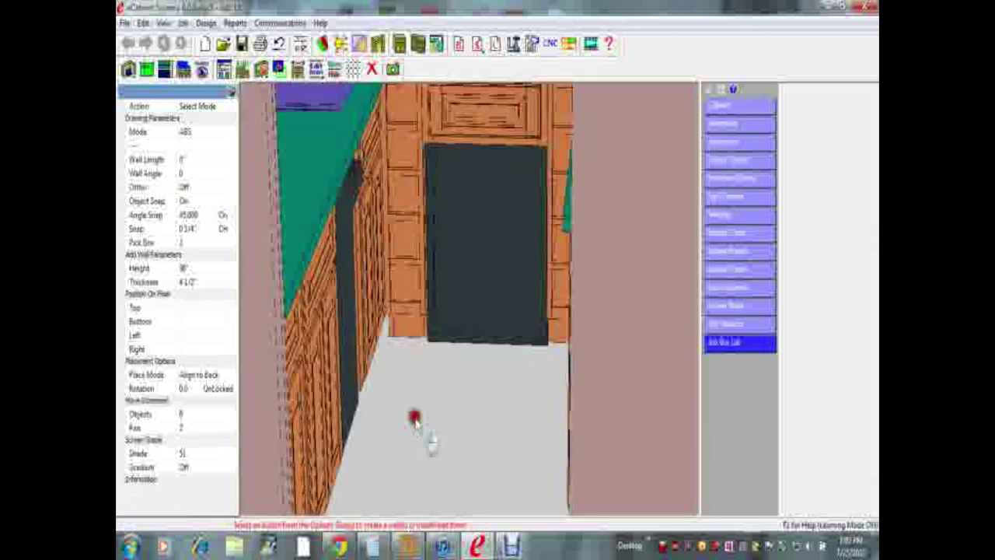
# Inspect the refrigerator, the dishwasher and the base cabinets beside it through the doorway opening
pyautogui.click(486, 253)
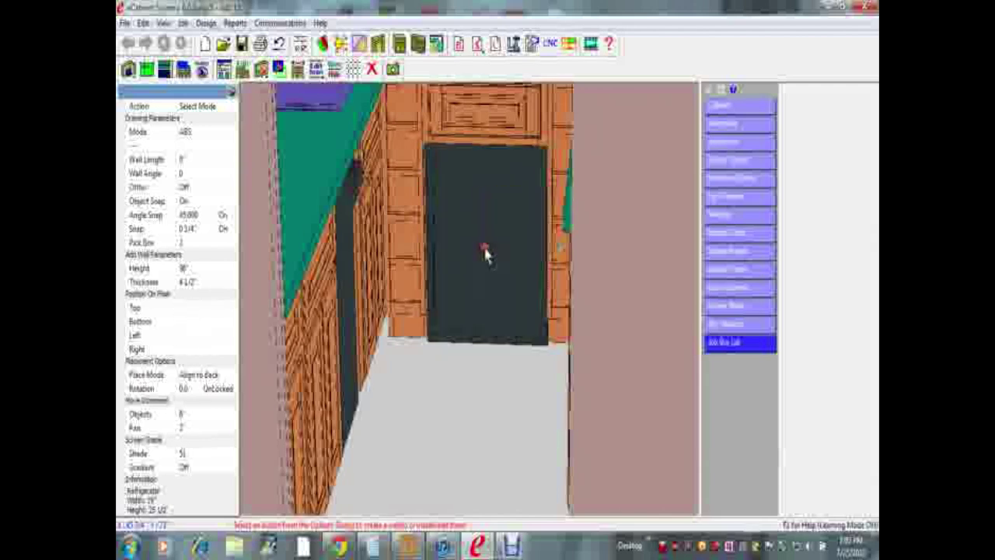
pyautogui.click(343, 268)
pyautogui.click(344, 269)
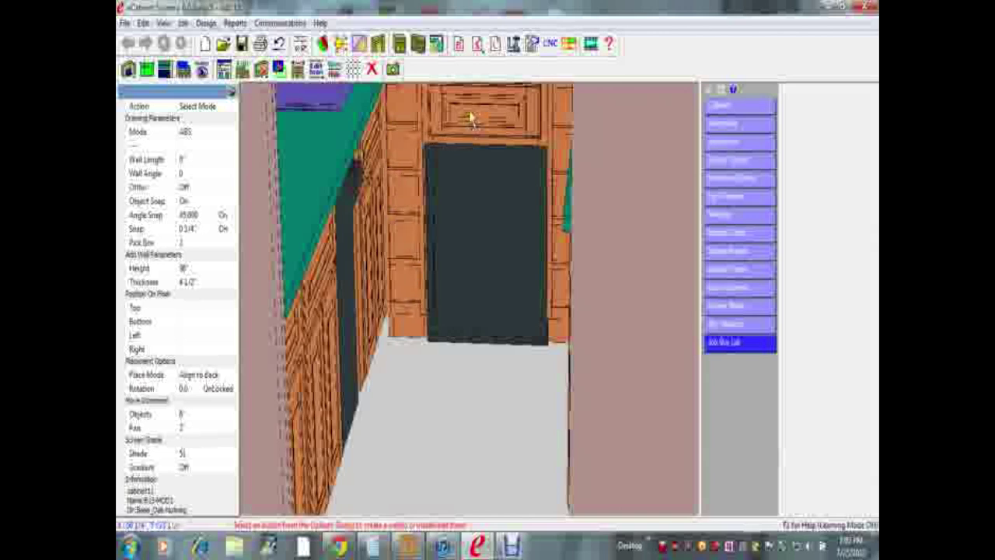
pyautogui.click(308, 348)
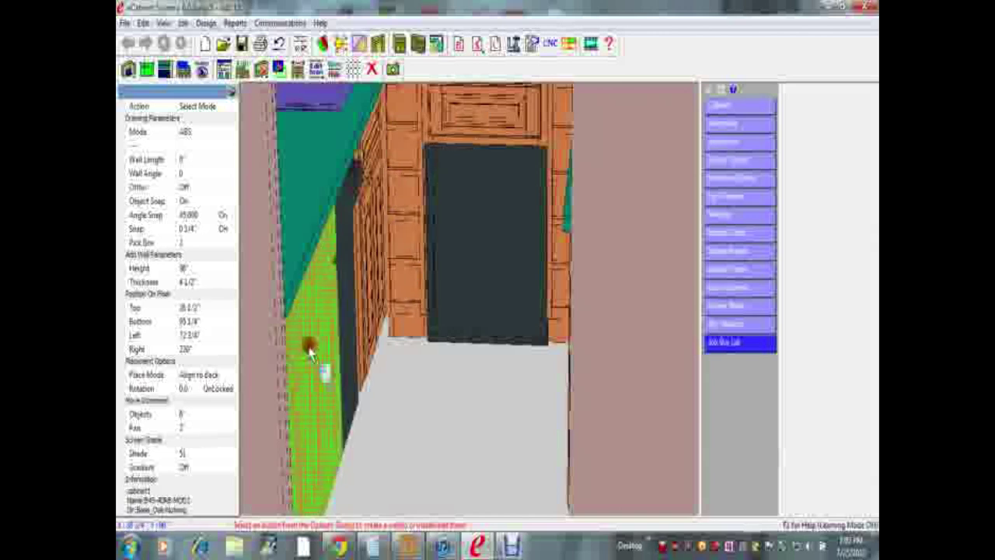
pyautogui.click(350, 351)
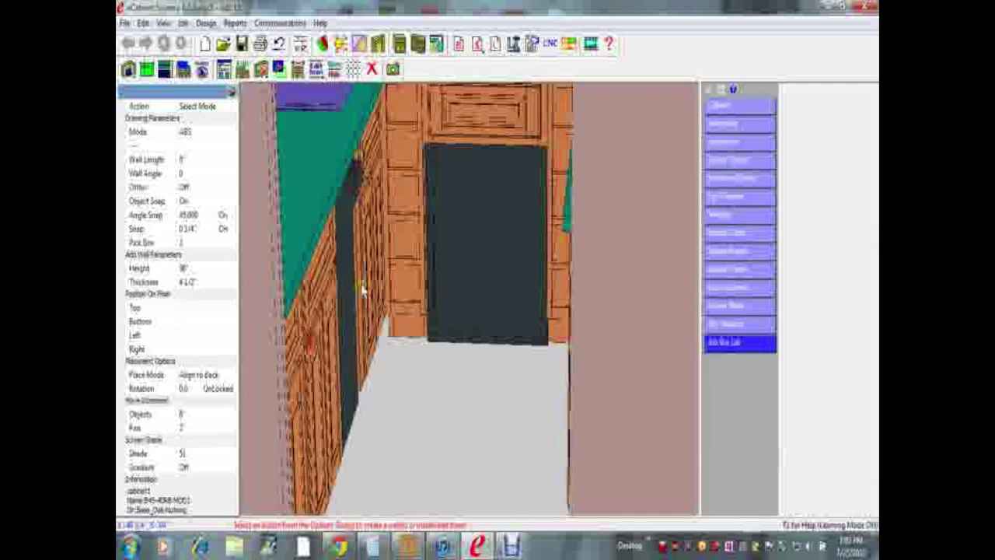
pyautogui.click(380, 211)
pyautogui.click(379, 226)
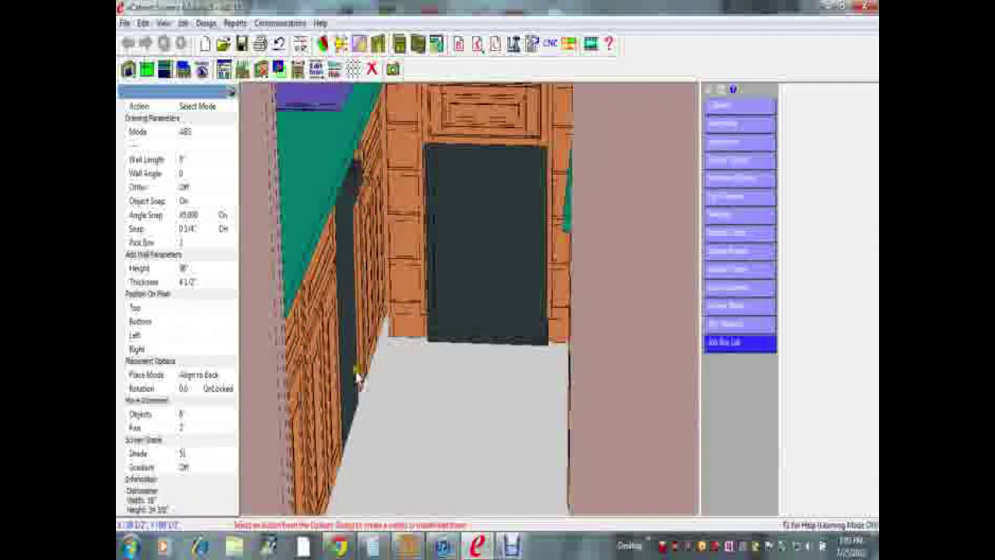
# Examine both base cabinet runs through the doorway and inspect the double-door base cabinet on the bar side
pyautogui.press('Left')
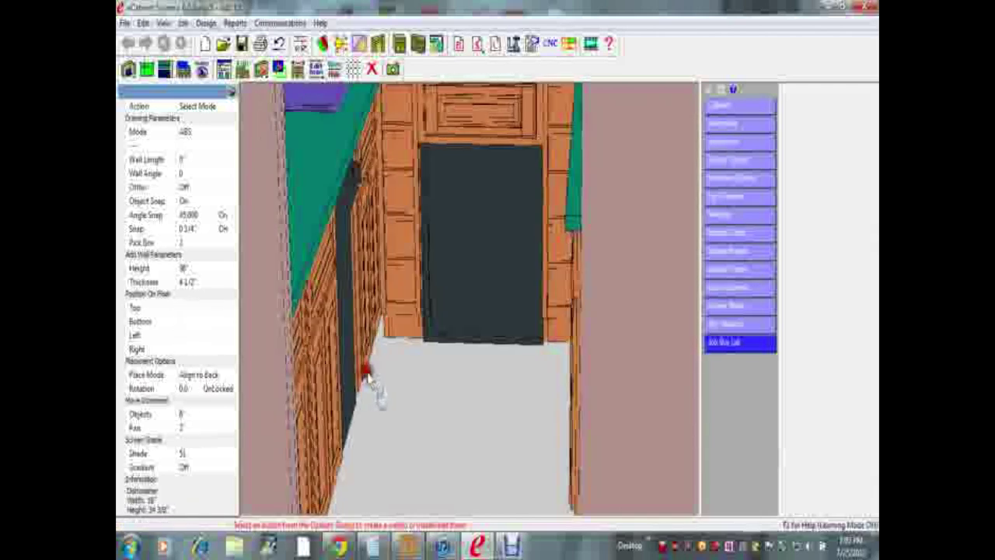
pyautogui.press('Left')
pyautogui.press('Left')
pyautogui.press('Left')
pyautogui.press('Left')
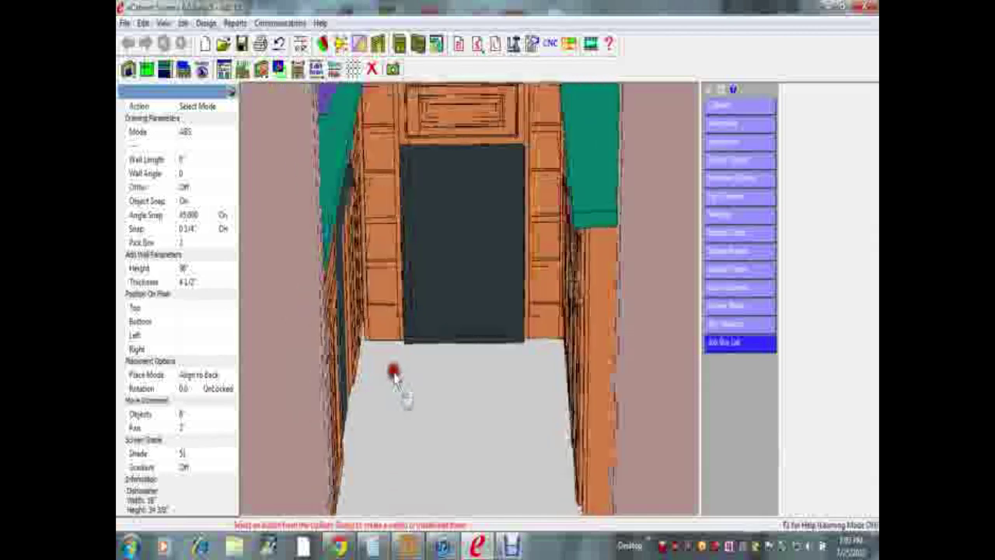
pyautogui.press('Right')
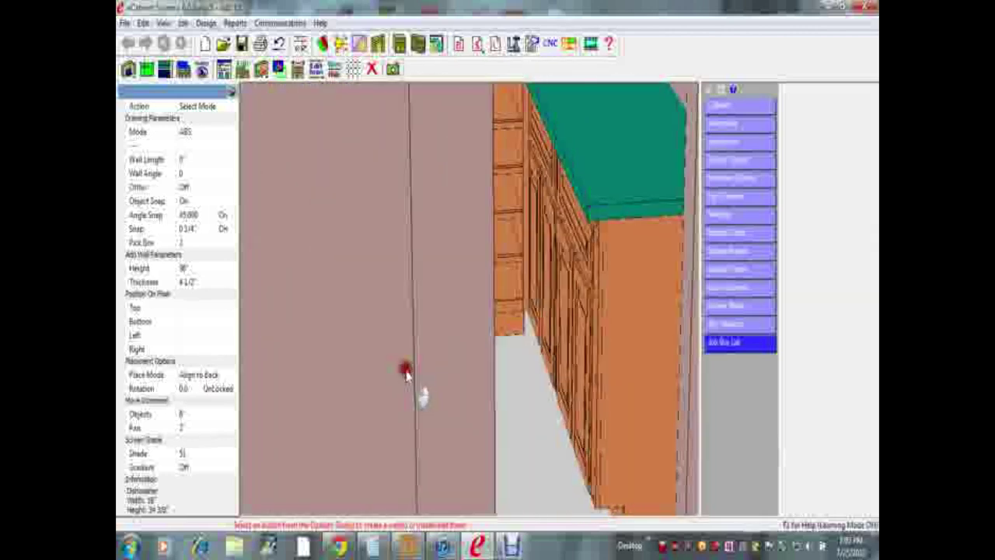
pyautogui.click(535, 231)
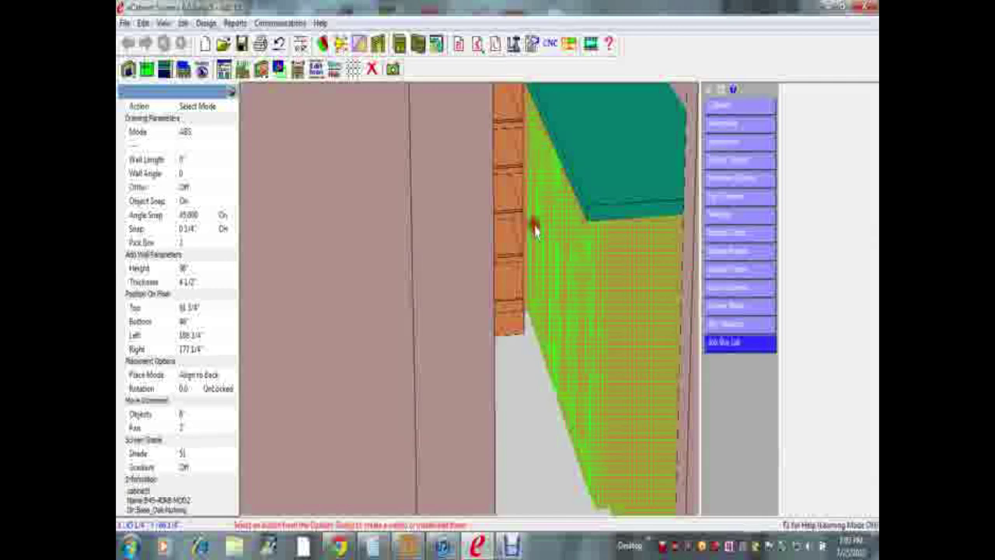
pyautogui.click(542, 239)
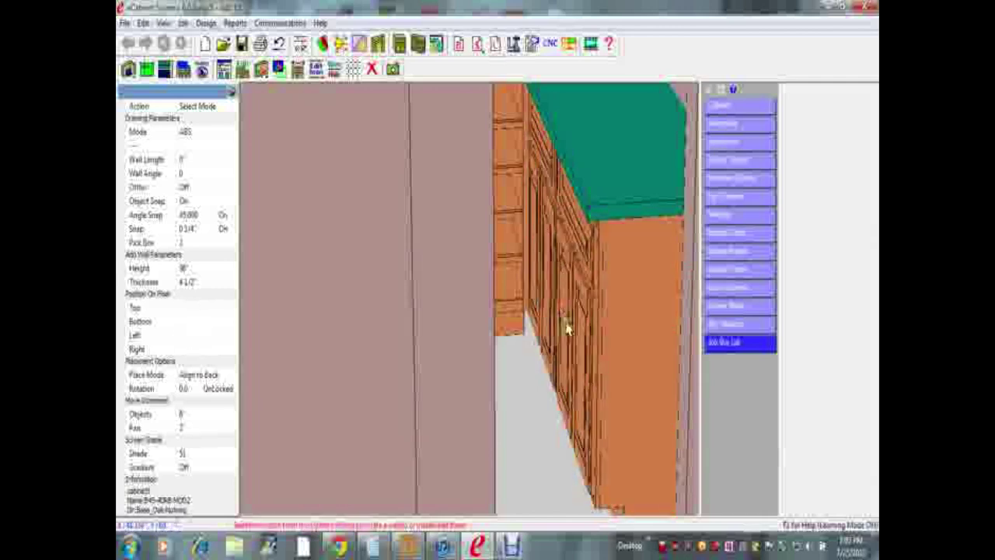
# Examine the raised bar counter and the wall cabinets from outside the kitchen, at low and high viewing angles
pyautogui.press('Left')
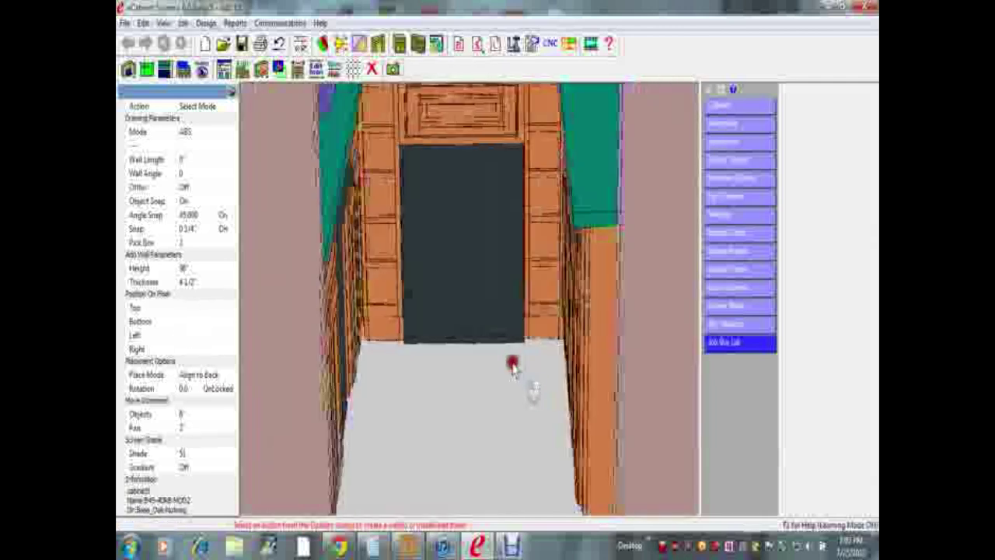
pyautogui.press('Up')
pyautogui.press('Down')
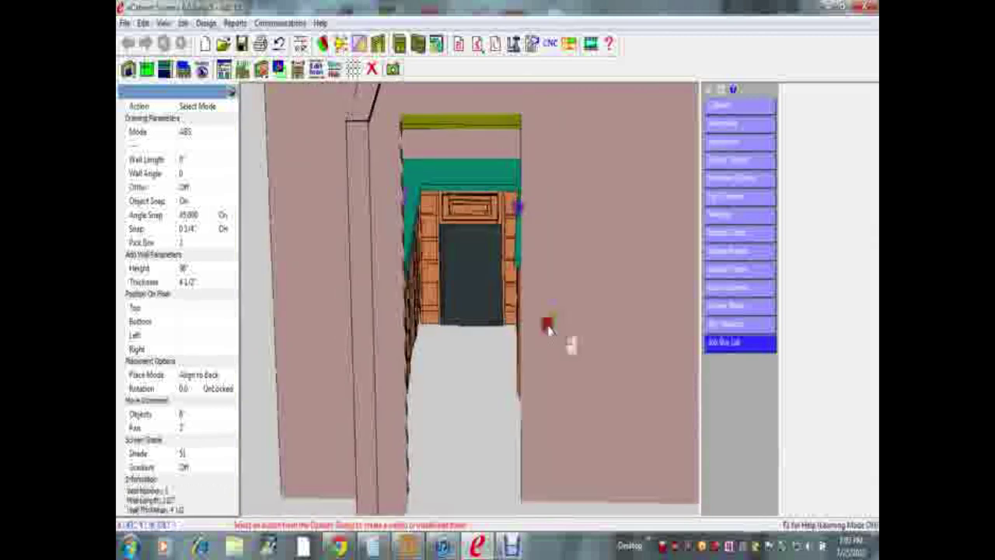
pyautogui.press('Left')
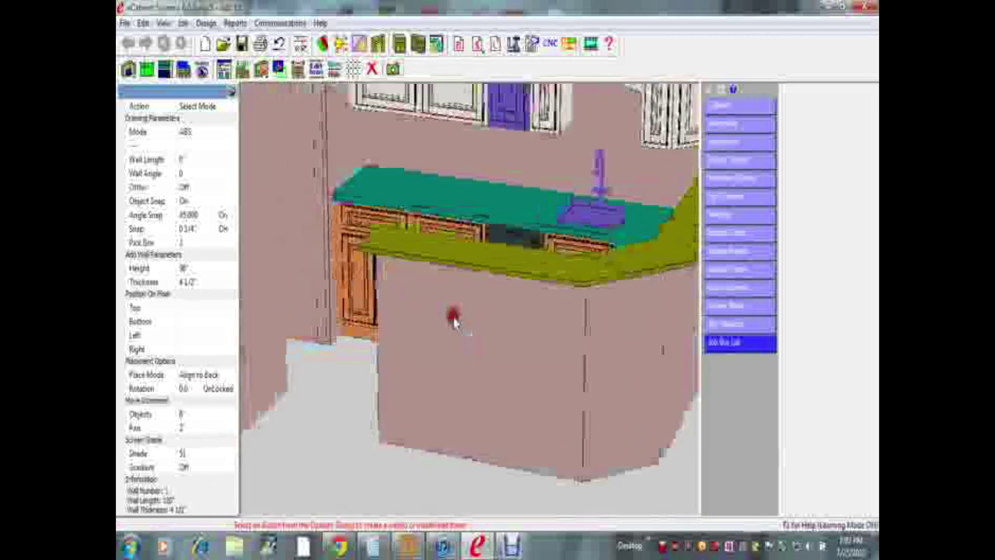
pyautogui.press('Up')
pyautogui.press('Down')
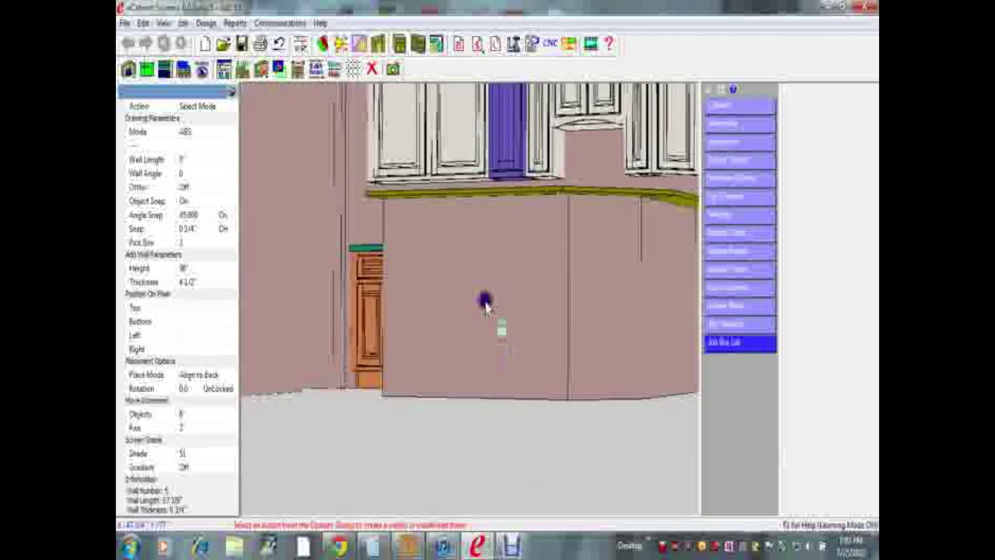
pyautogui.press('Down')
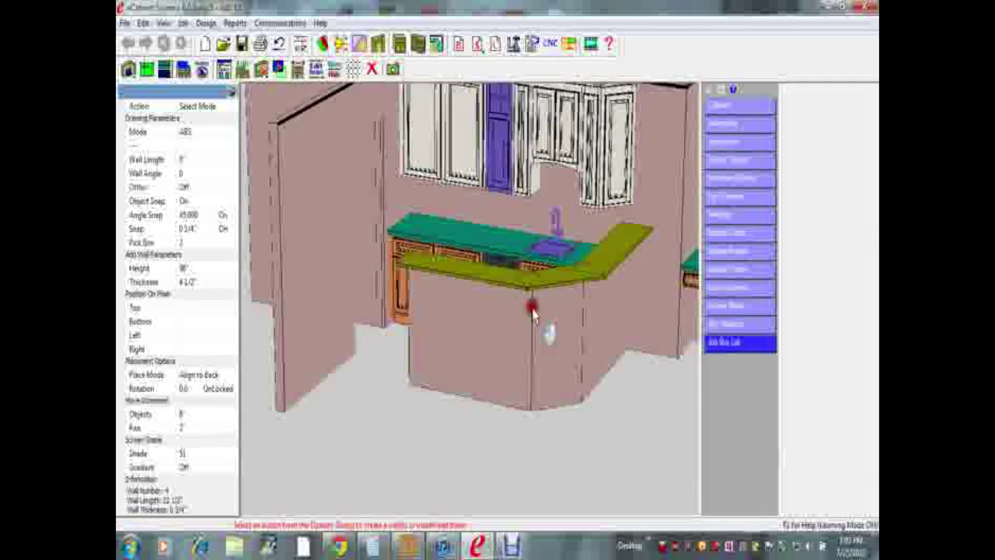
pyautogui.press('Down')
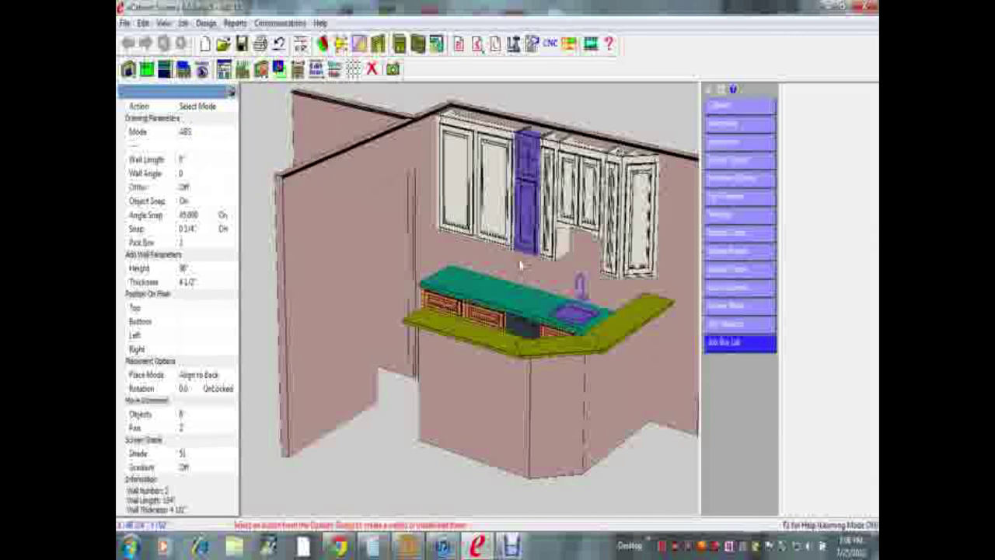
# Switch the room to the rendered view and frame the whole bar counter with the wall cabinets above it
pyautogui.moveTo(520, 265)
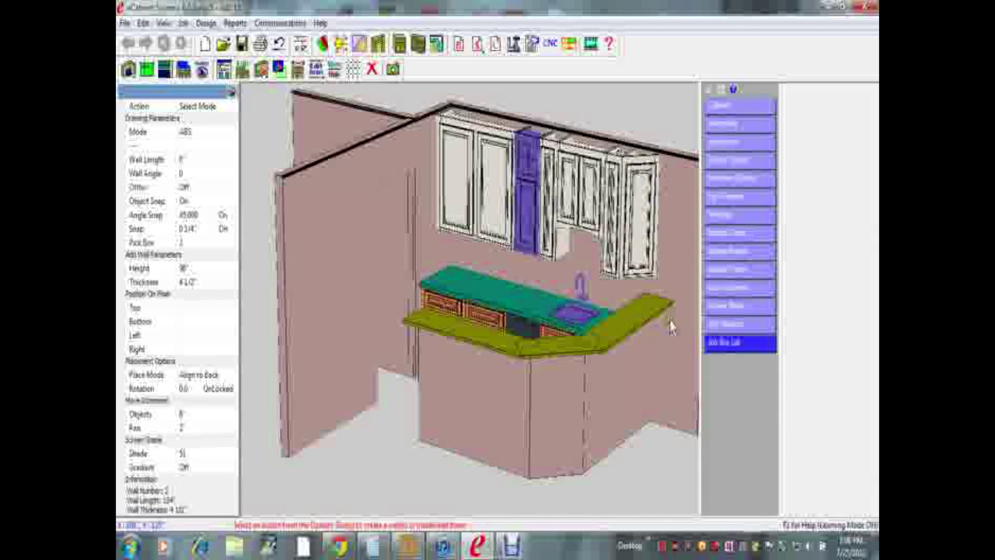
pyautogui.click(203, 70)
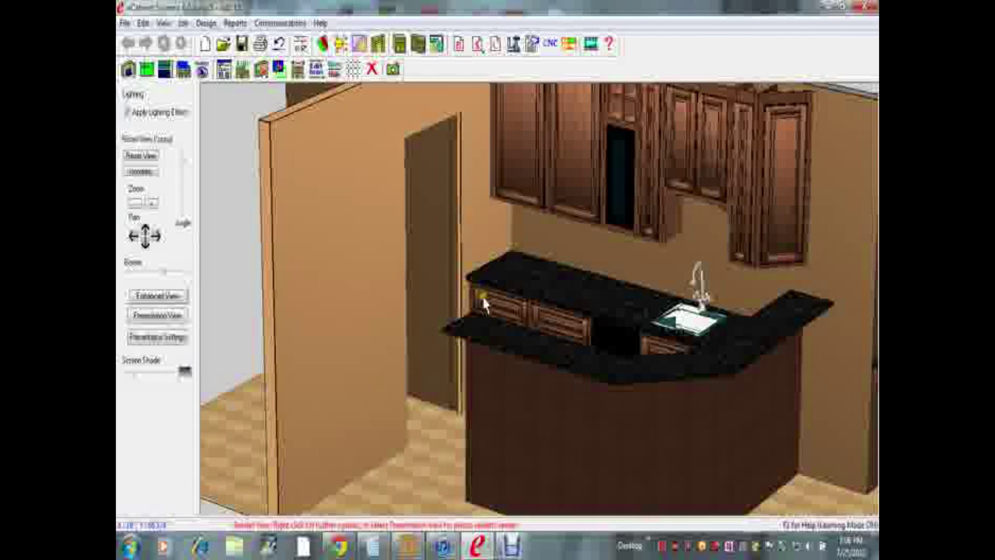
pyautogui.moveTo(482, 303); pyautogui.dragTo(491, 247)
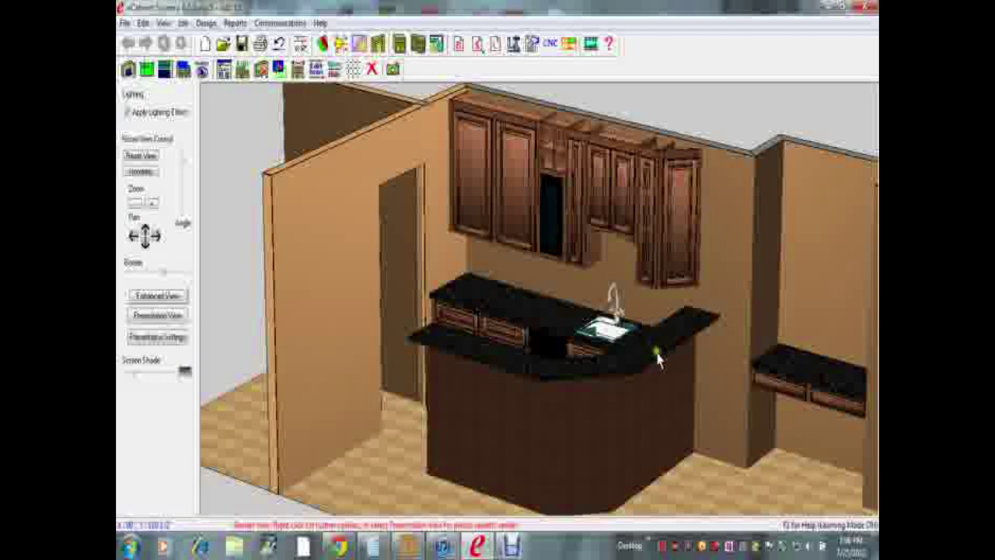
pyautogui.moveTo(656, 355)
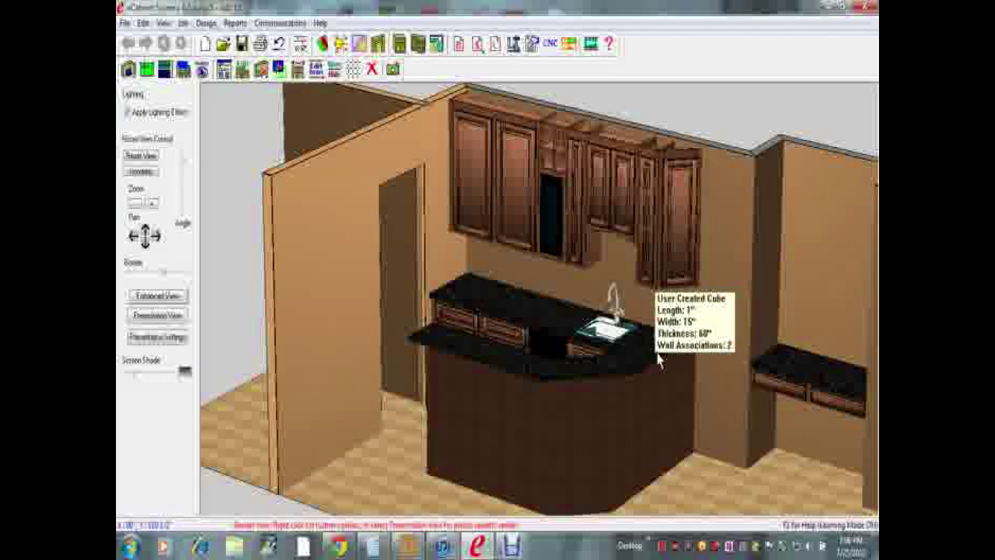
pyautogui.click(658, 357)
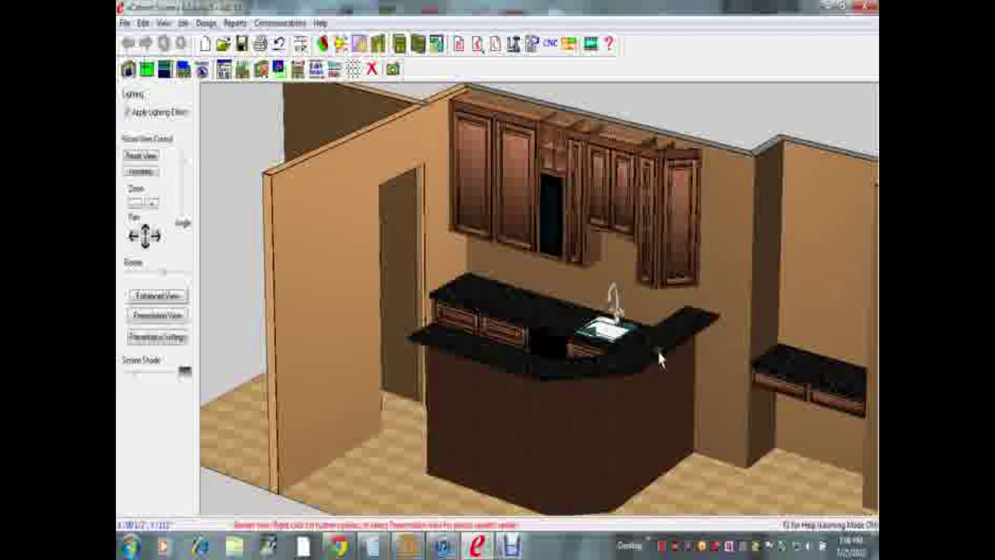
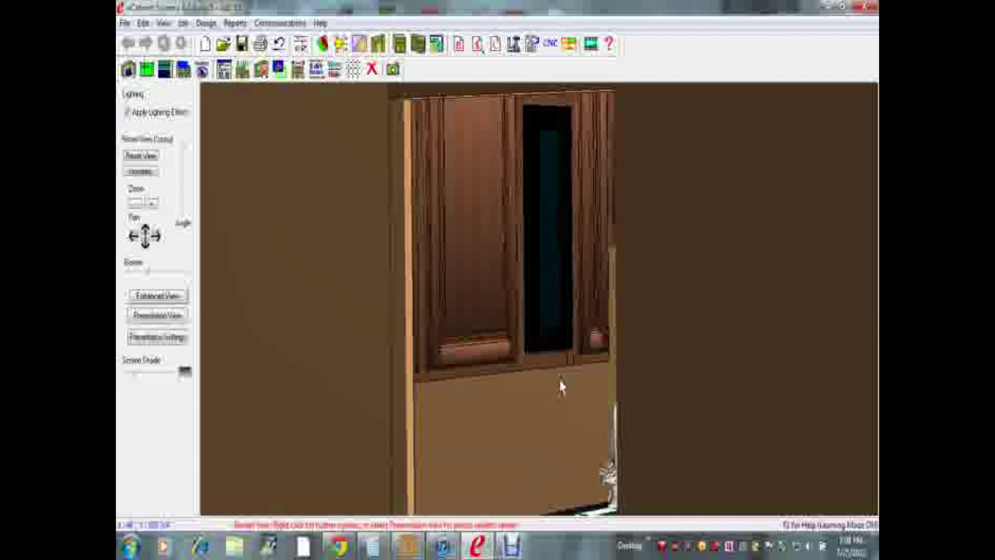
# Set the rendered view's render mode to Wire Frame While Moving and orbit the room to try it
pyautogui.moveTo(562, 386)
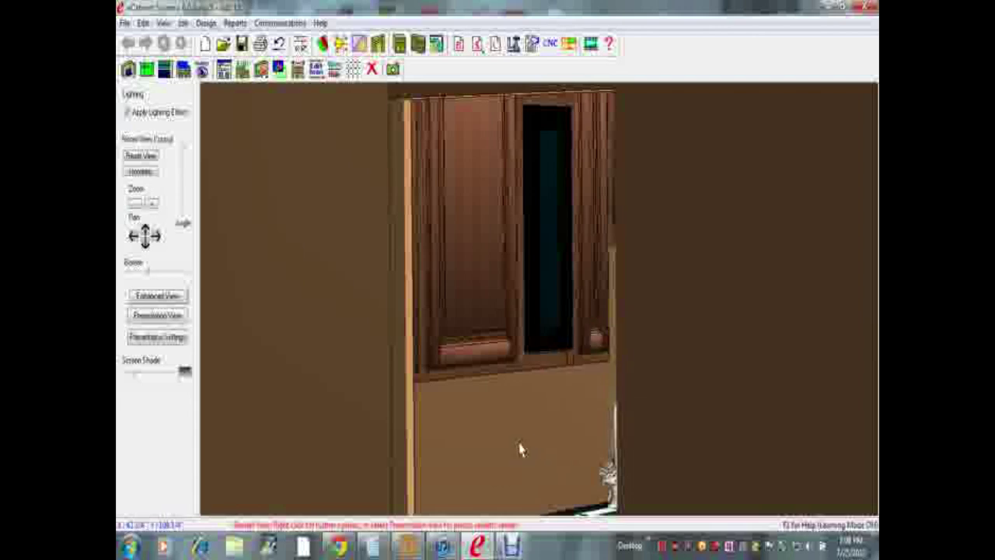
pyautogui.moveTo(521, 450)
pyautogui.moveTo(554, 300)
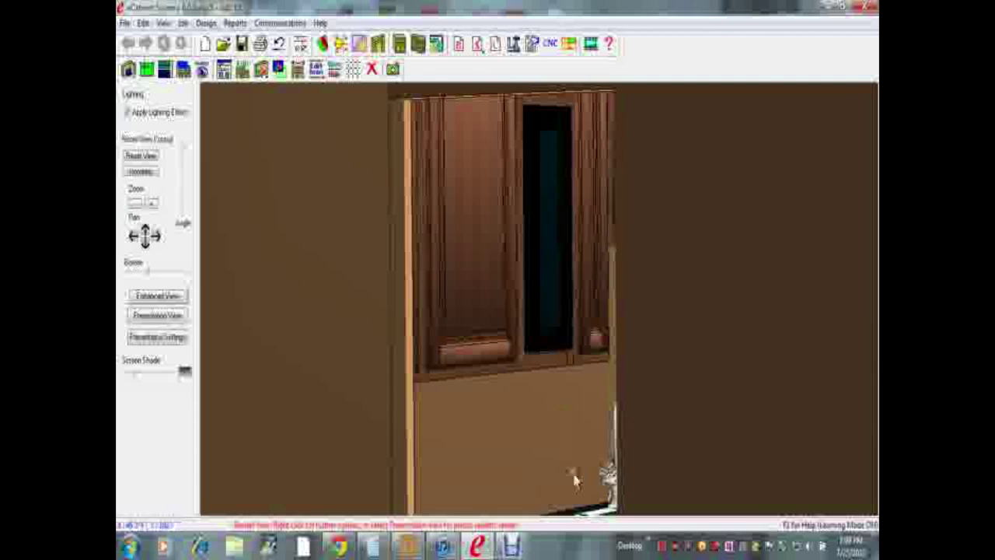
pyautogui.moveTo(653, 498); pyautogui.dragTo(433, 210)
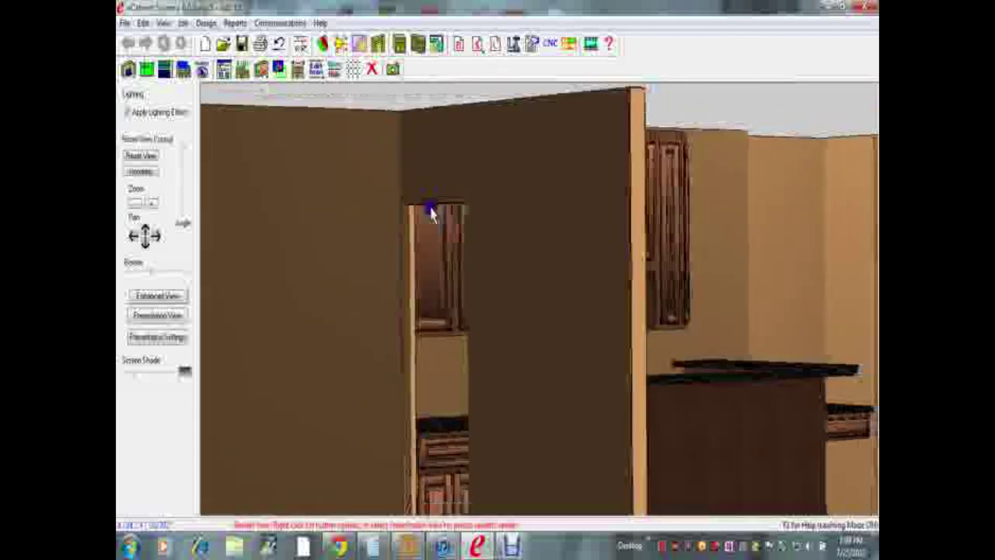
pyautogui.rightClick(559, 269)
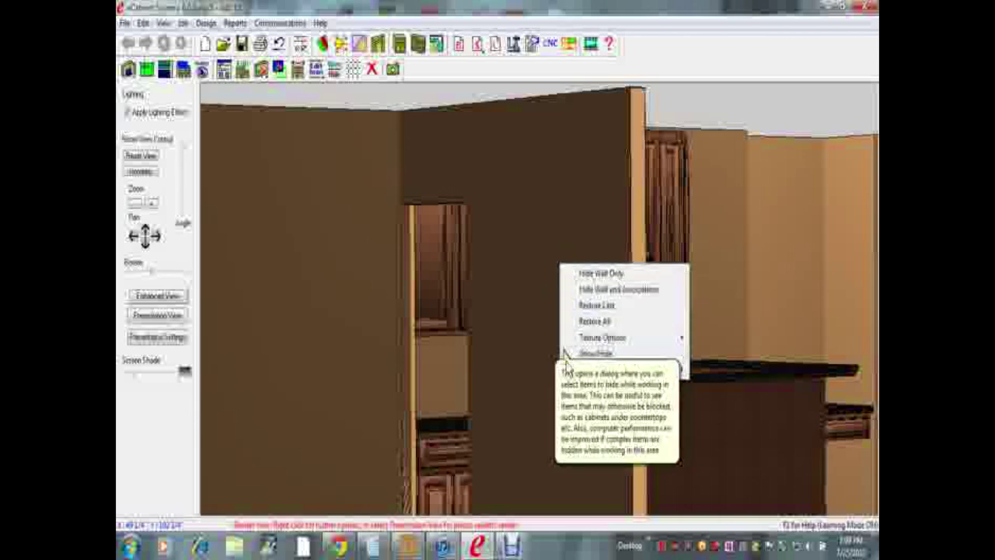
pyautogui.moveTo(589, 371)
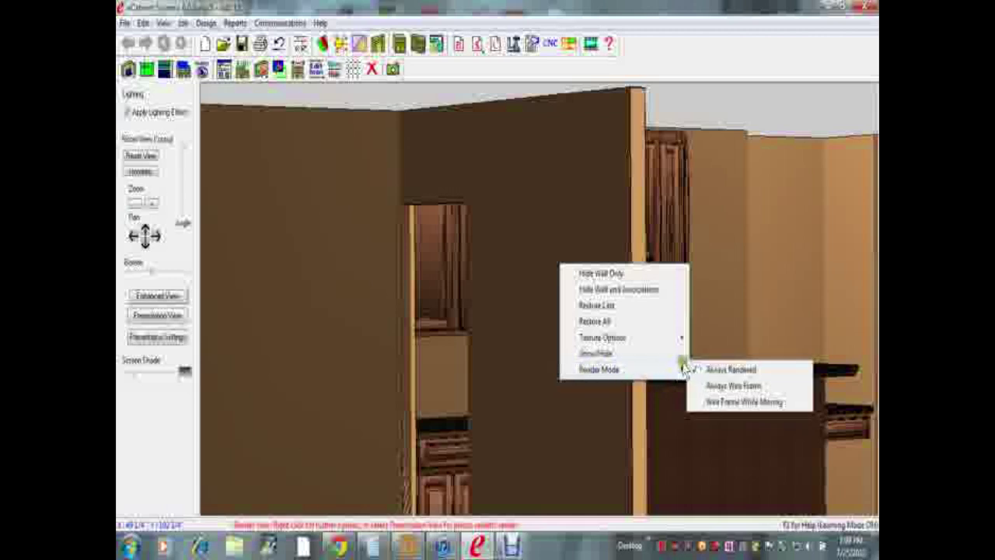
pyautogui.moveTo(695, 373)
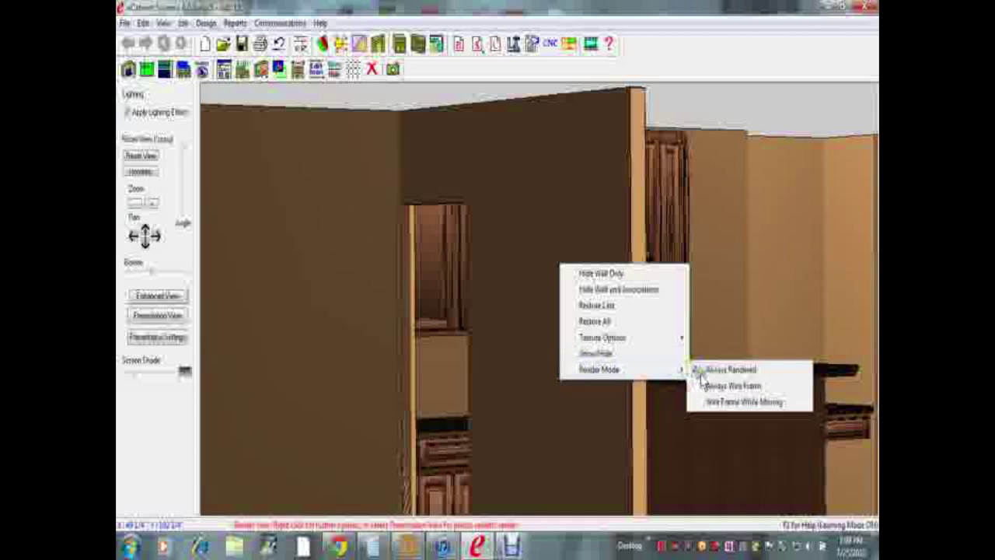
pyautogui.click(720, 401)
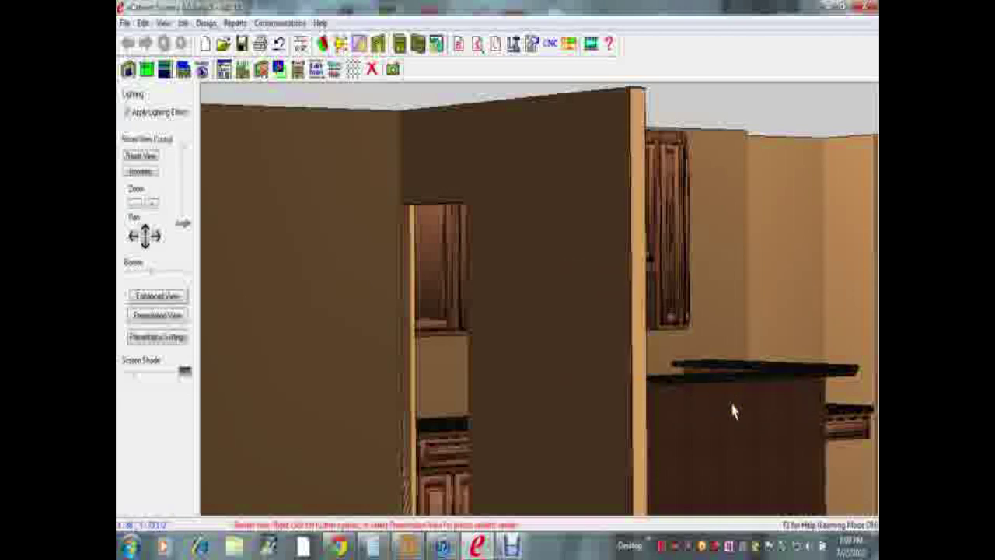
pyautogui.moveTo(733, 412)
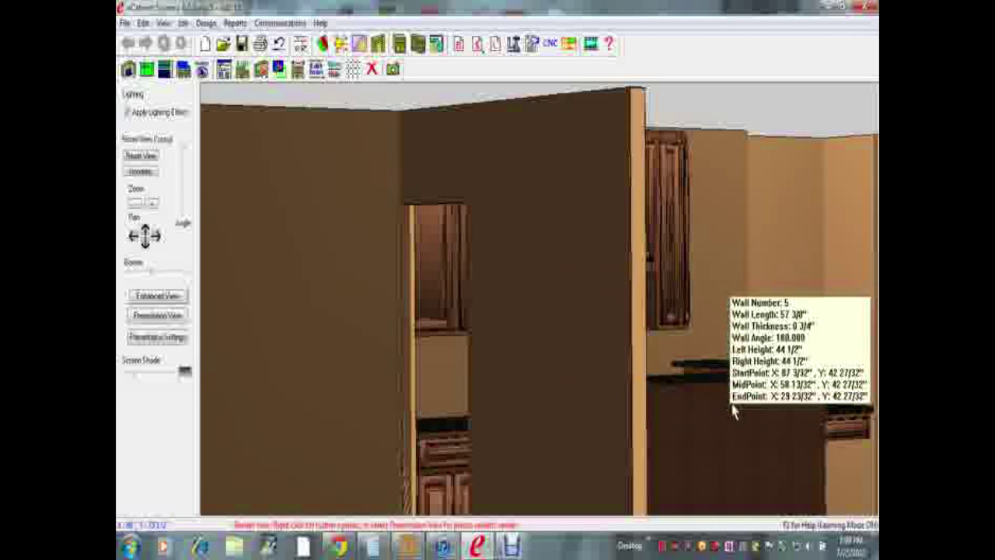
pyautogui.moveTo(733, 409); pyautogui.dragTo(657, 366)
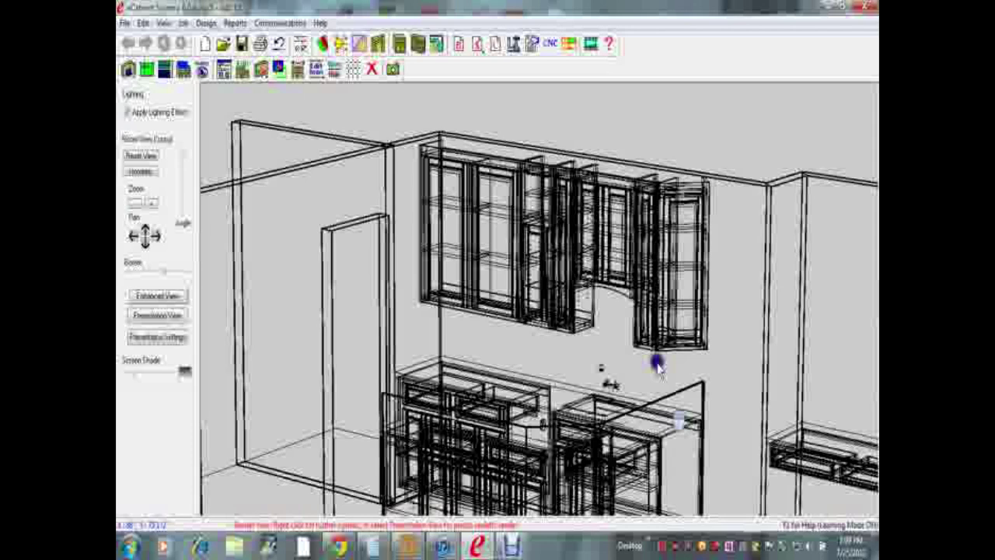
# Orbit the room to a higher angle overlooking the bar counter and sink, and turn on Enhanced View for full detail
pyautogui.moveTo(657, 365); pyautogui.dragTo(613, 327)
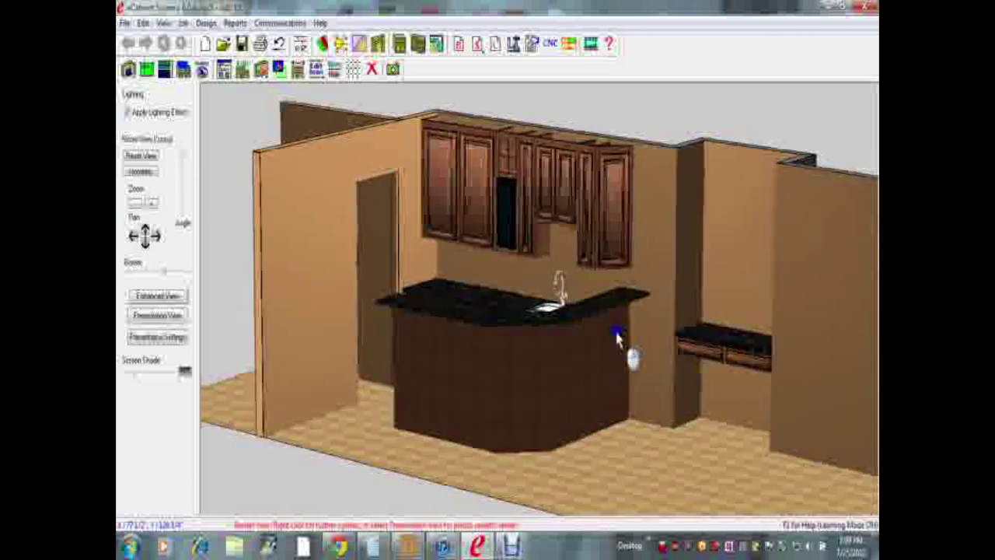
pyautogui.rightClick(617, 336)
pyautogui.click(689, 416)
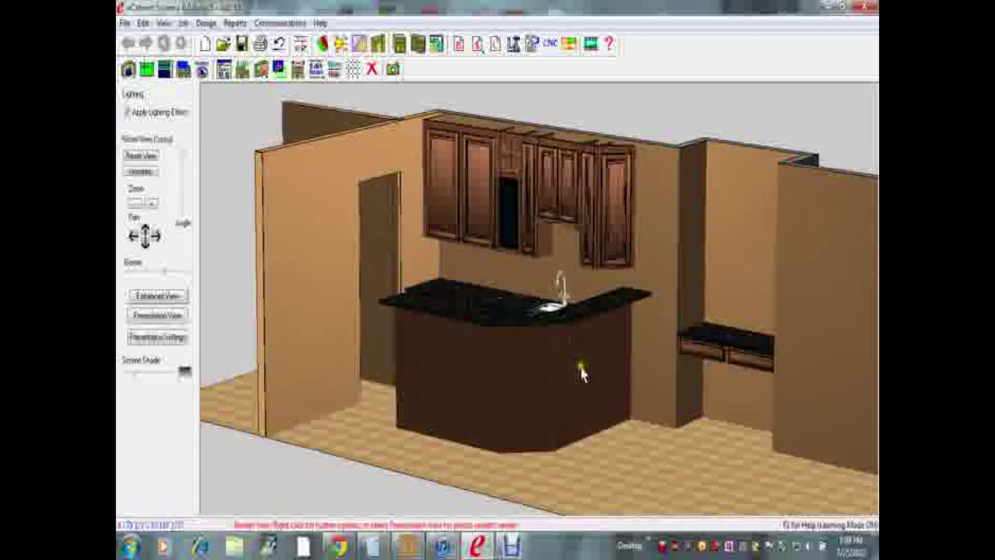
pyautogui.moveTo(593, 417); pyautogui.dragTo(591, 422)
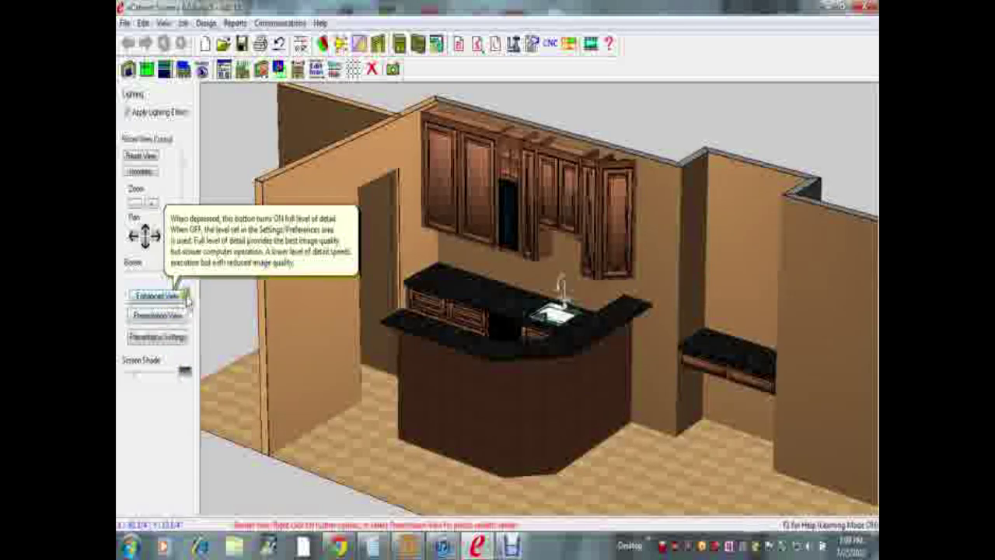
pyautogui.click(179, 296)
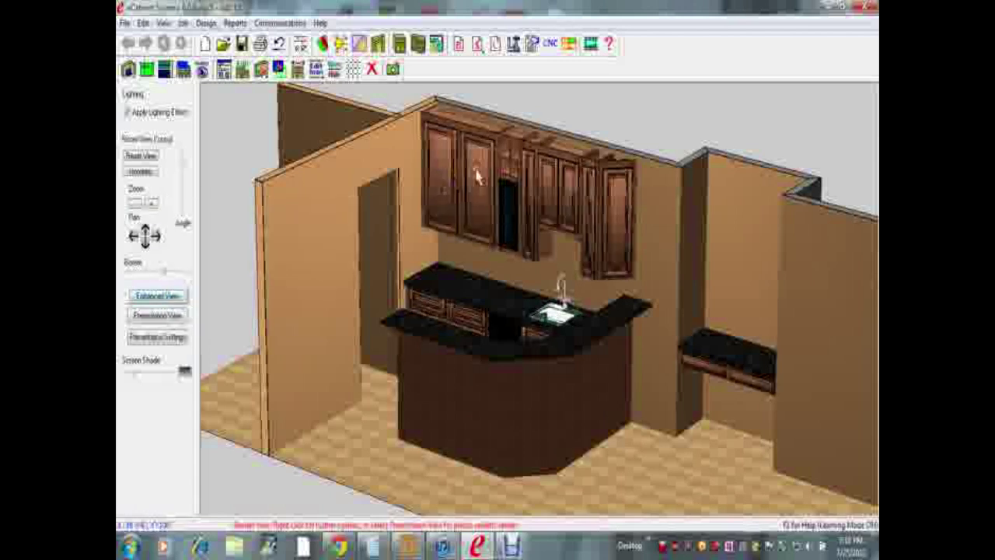
pyautogui.click(159, 296)
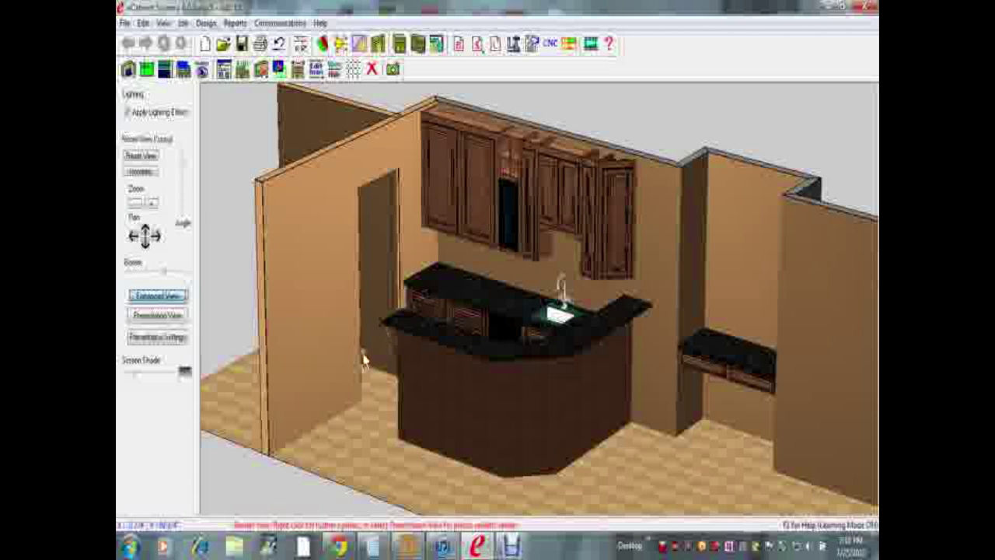
# Render the kitchen in Presentation View, framed on the bar counter and wall cabinets, and return to the room view
pyautogui.click(158, 315)
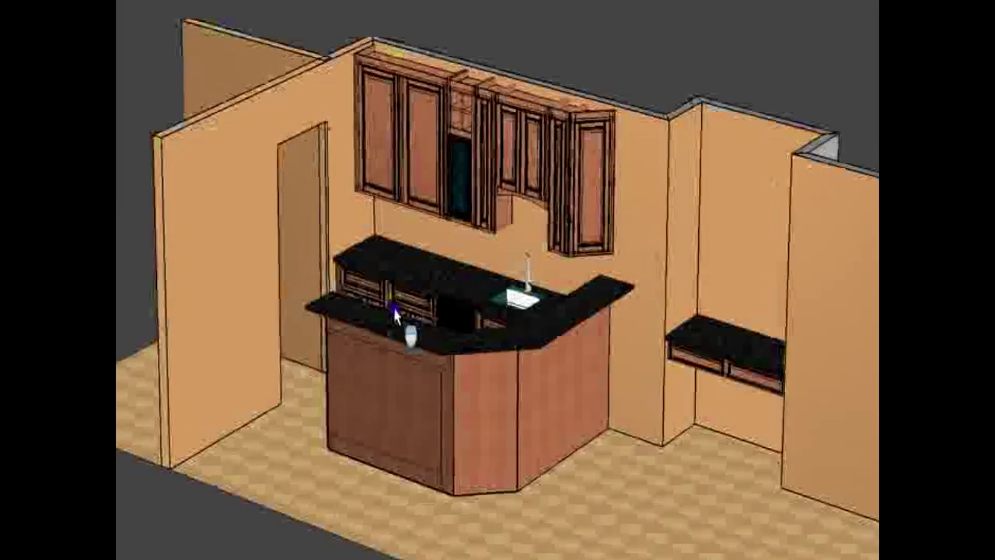
pyautogui.scroll(5, 413, 324)
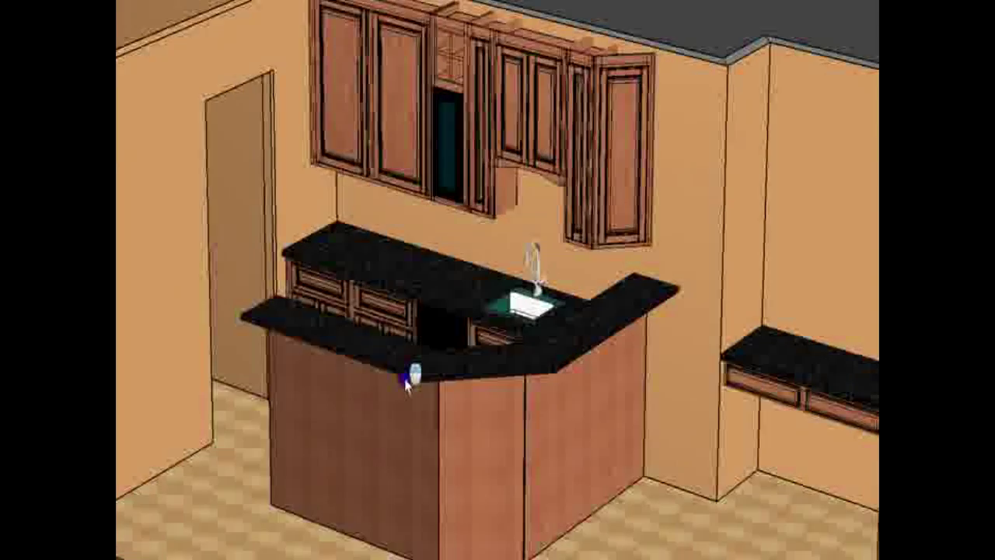
pyautogui.scroll(-5, 407, 389)
pyautogui.rightClick(408, 406)
pyautogui.click(434, 456)
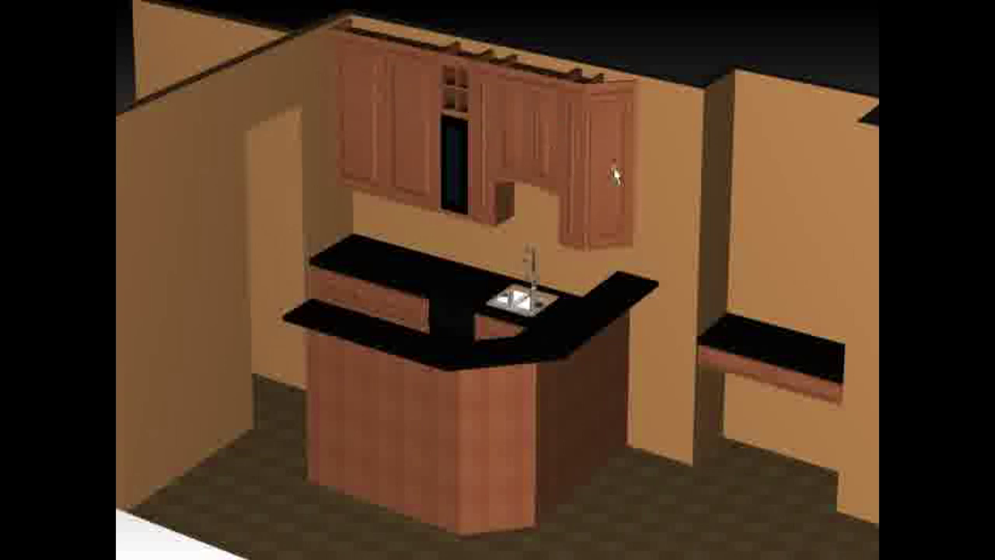
pyautogui.moveTo(248, 527)
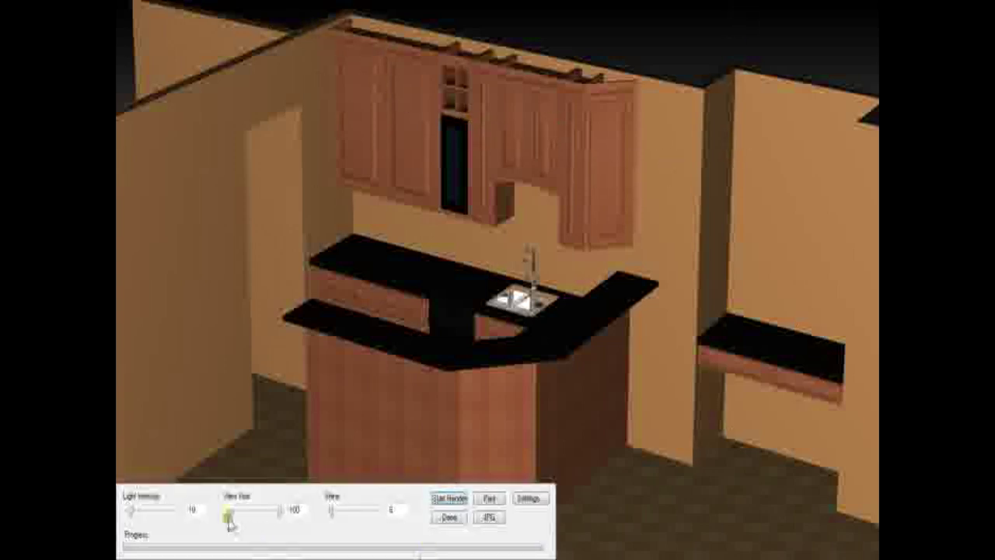
pyautogui.click(448, 518)
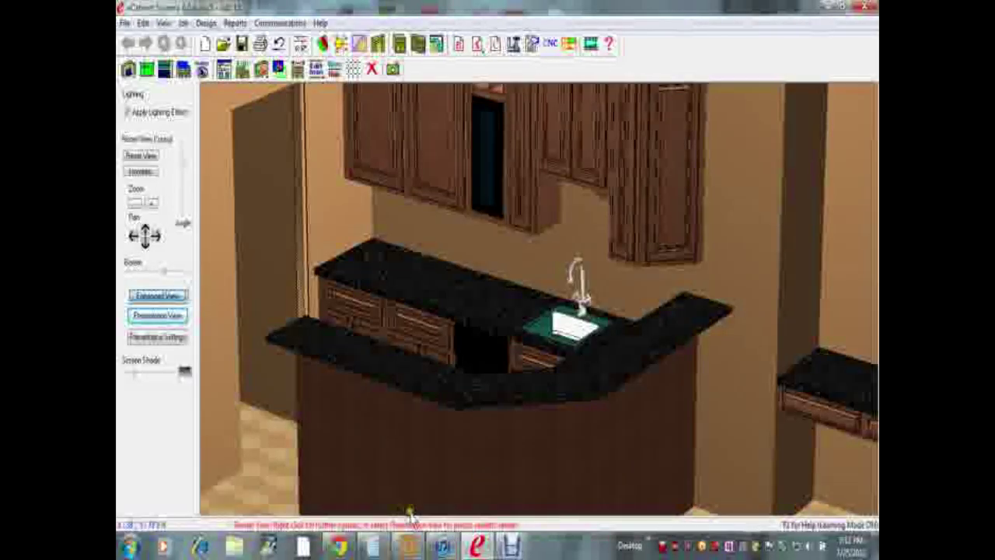